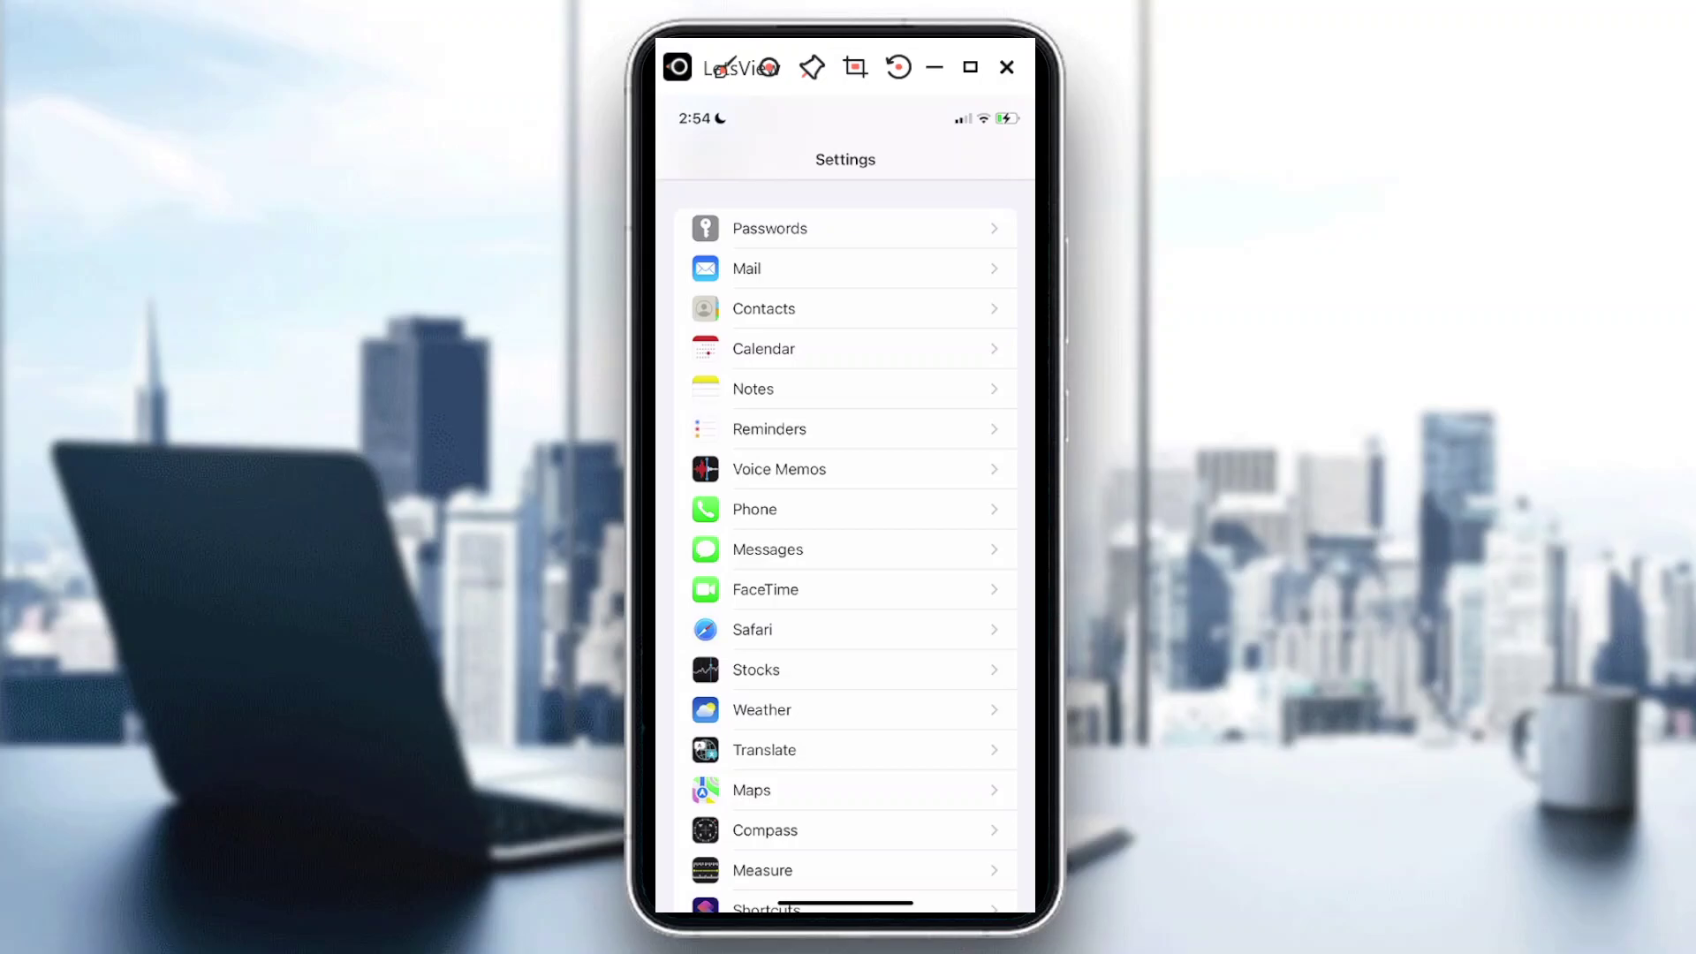
scroll(845, 530, down, 2)
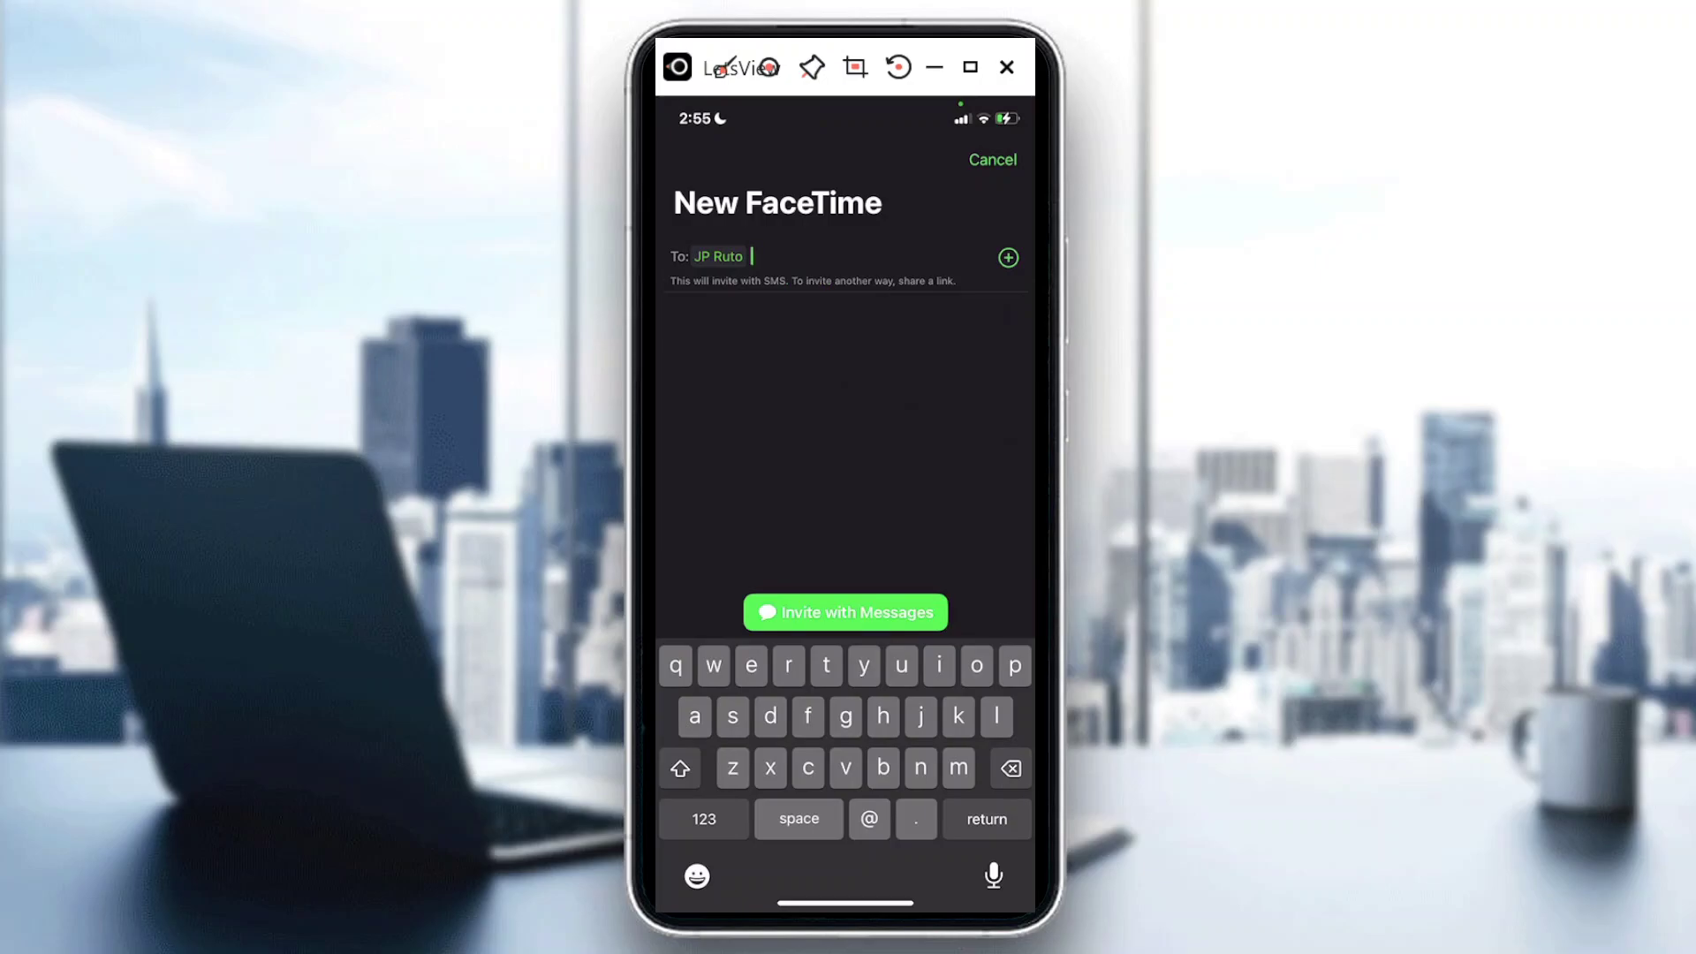
Step: Replace the pre-filled recipient with a suggested contact, then add a second matching contact
key(BackSpace)
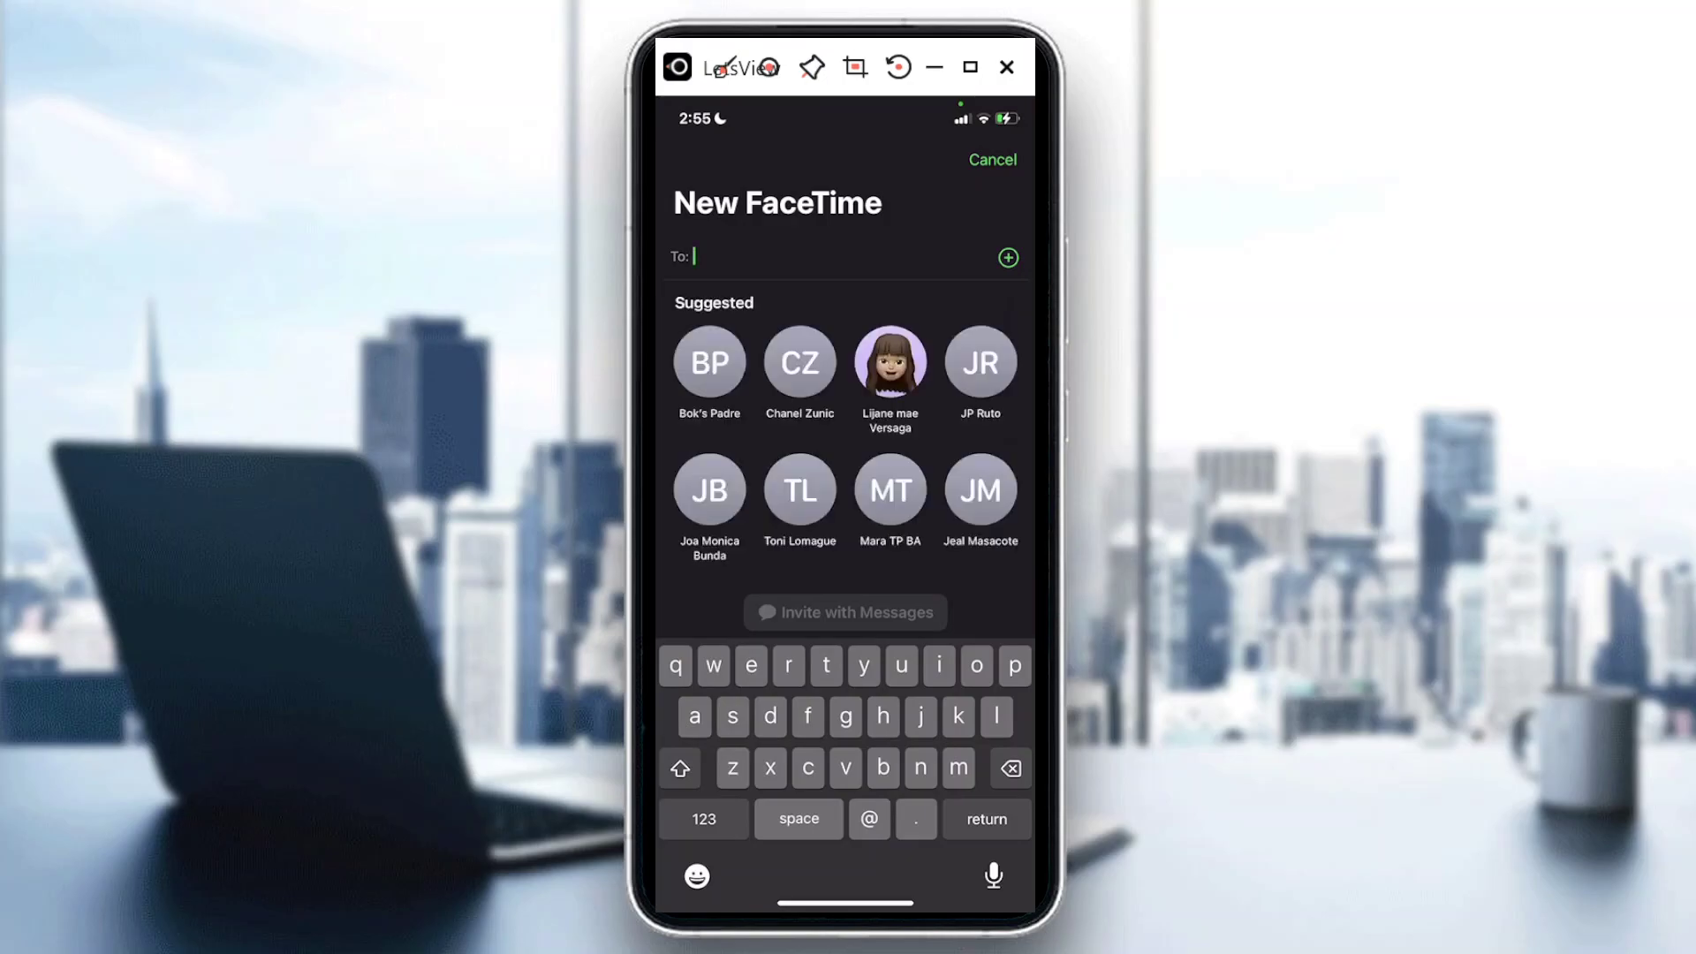
click(891, 362)
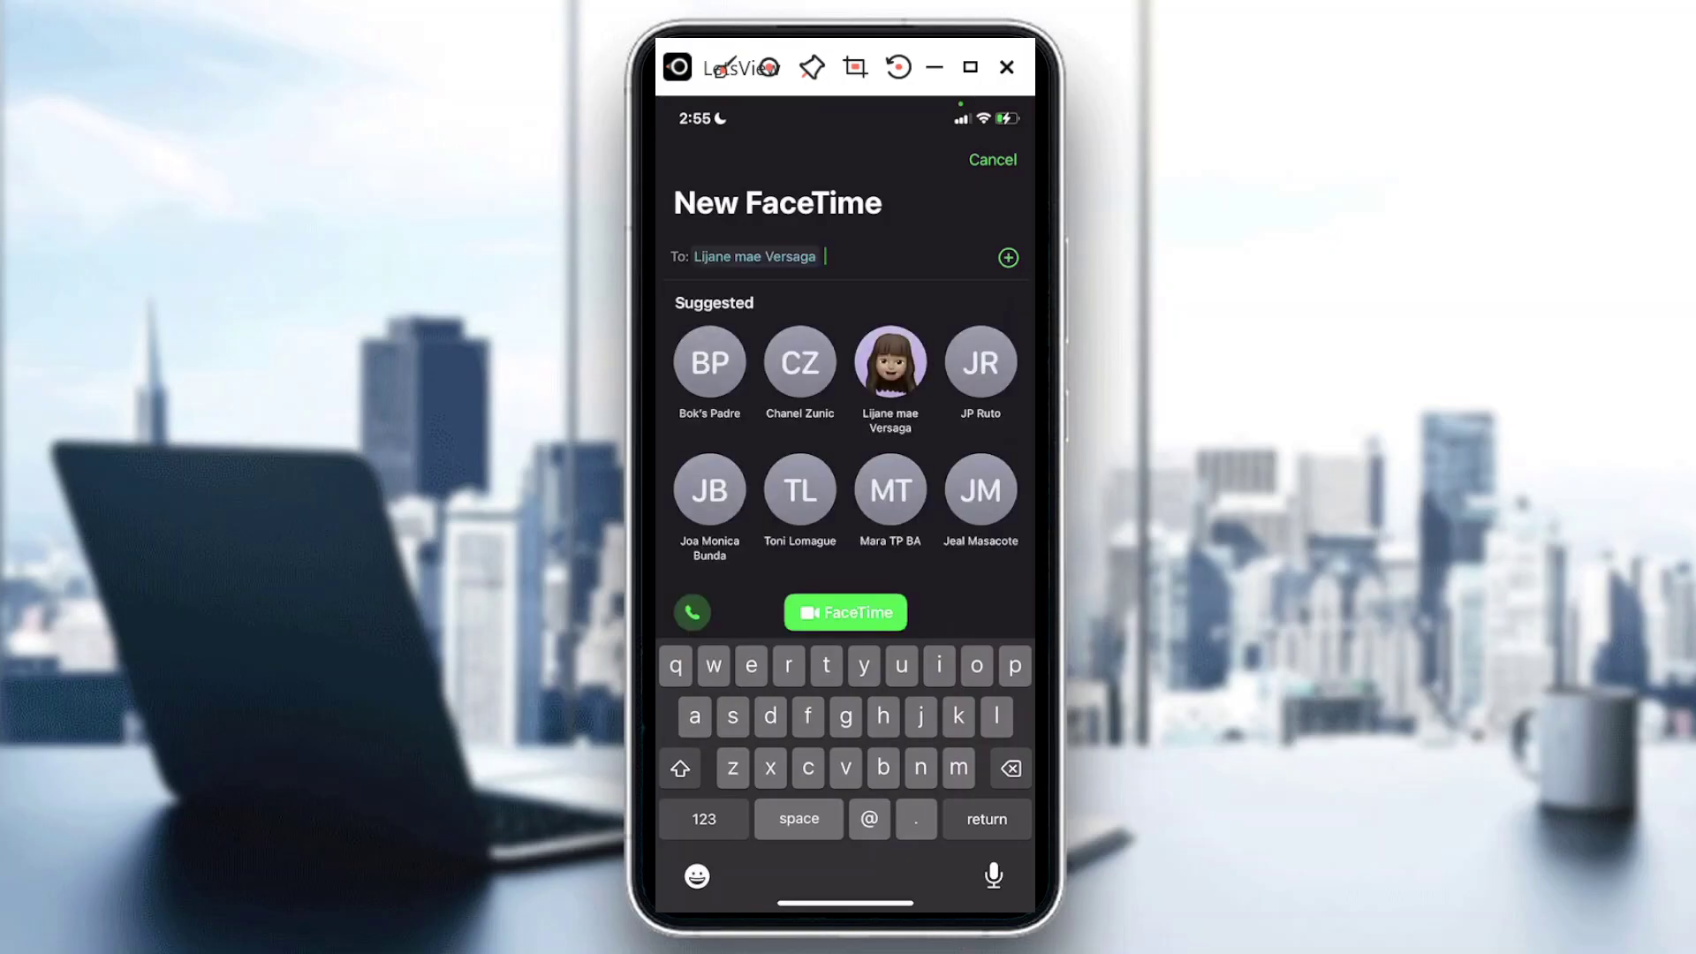
click(824, 255)
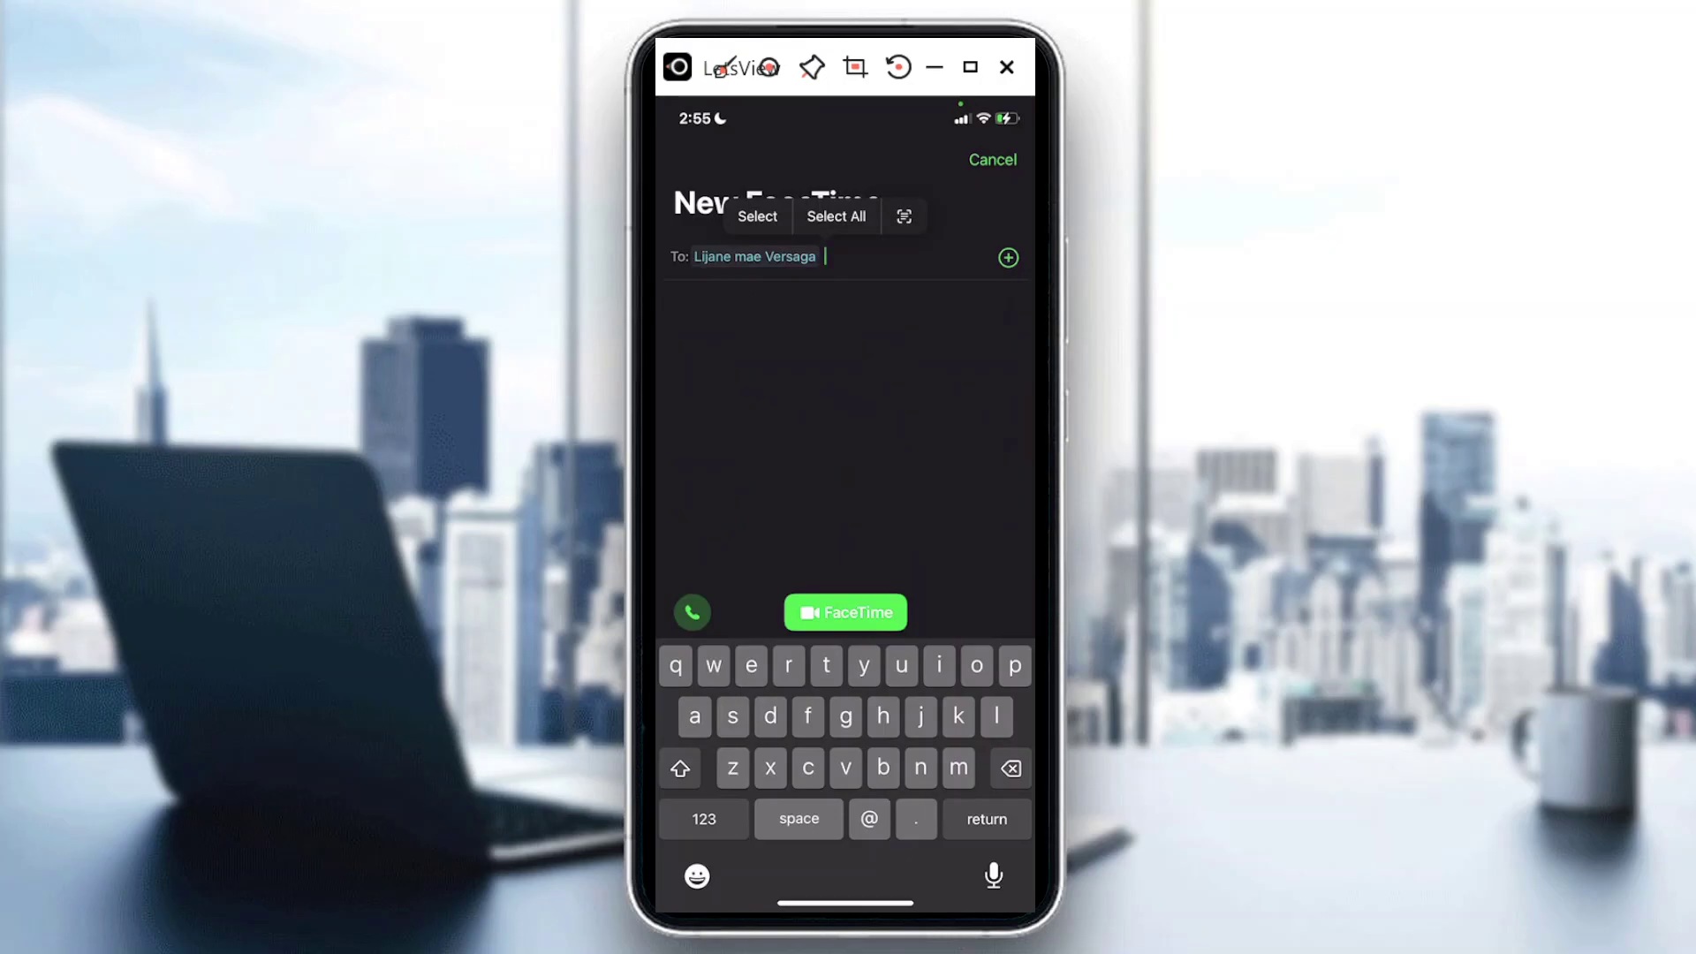
text(cha)
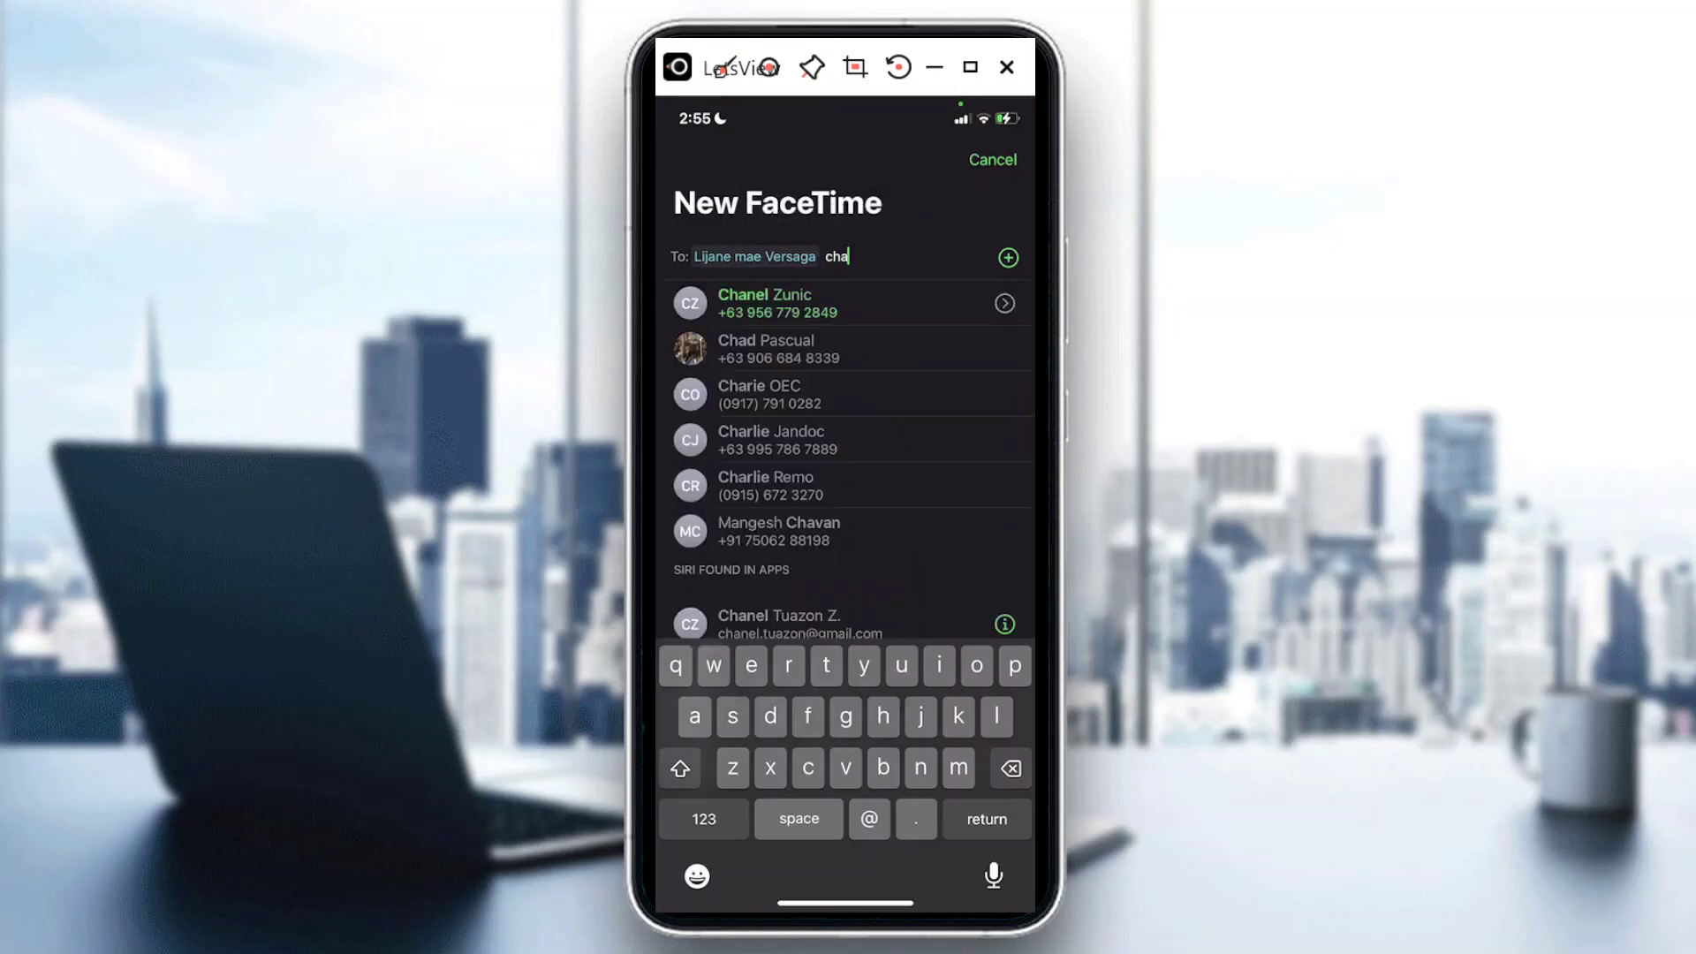
text(ne)
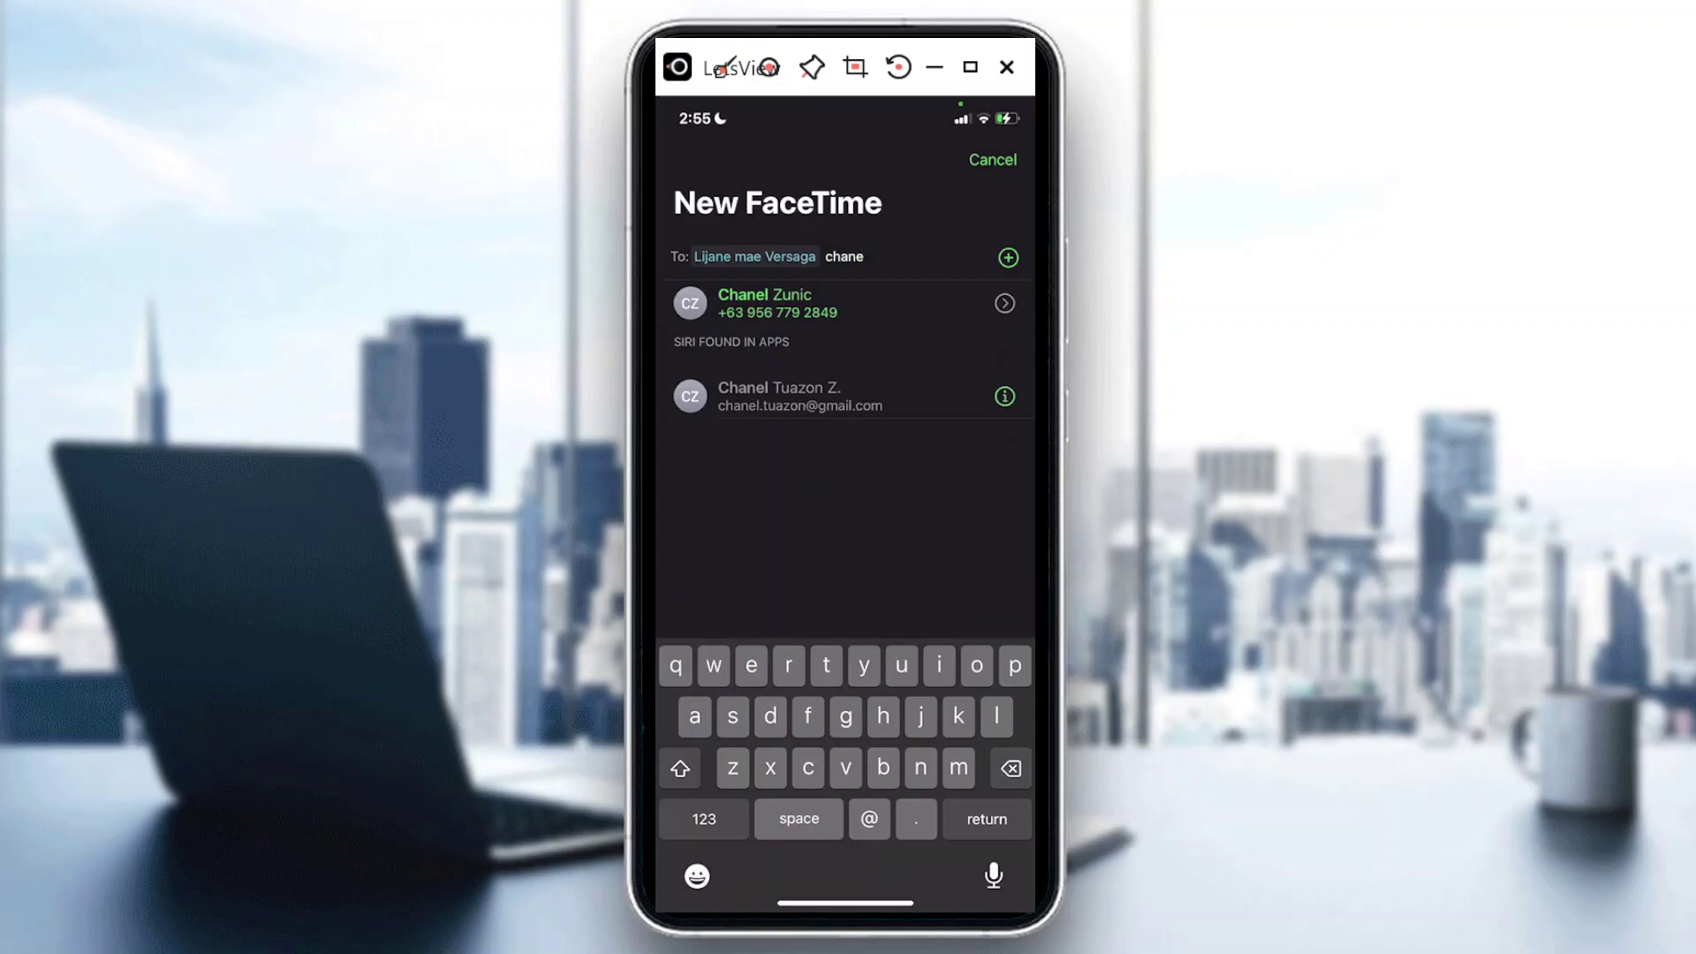
click(762, 303)
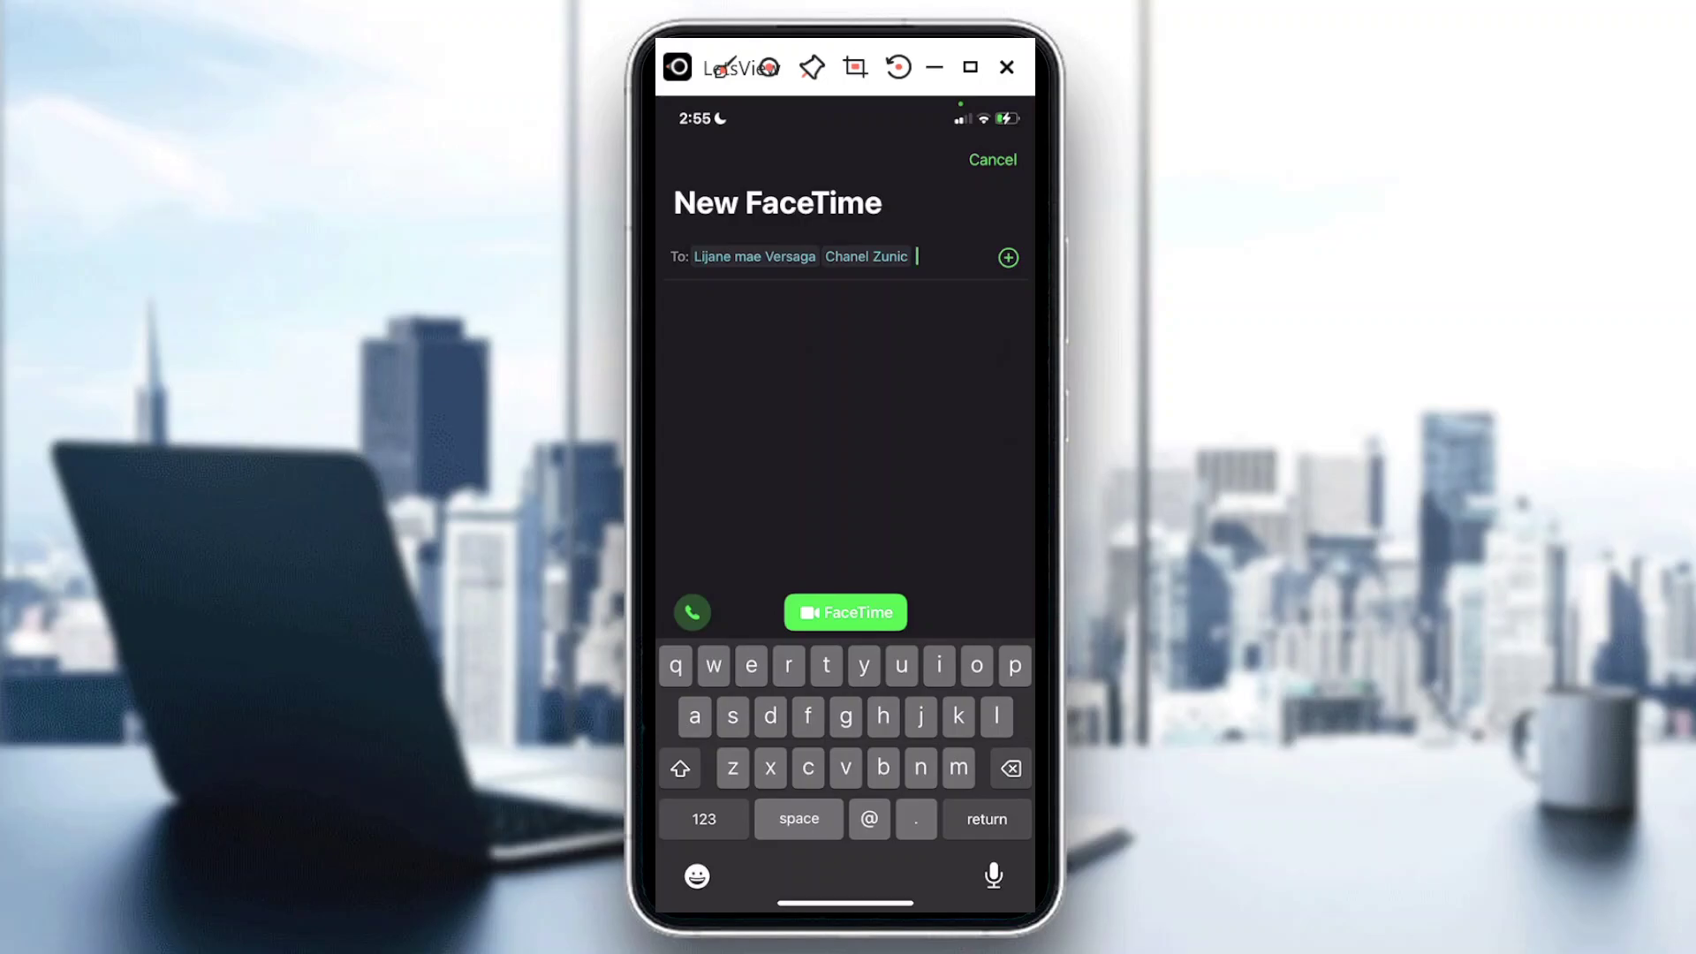
Step: Delete both recipients and cancel the new FaceTime call
key(BackSpace)
key(BackSpace)
key(BackSpace)
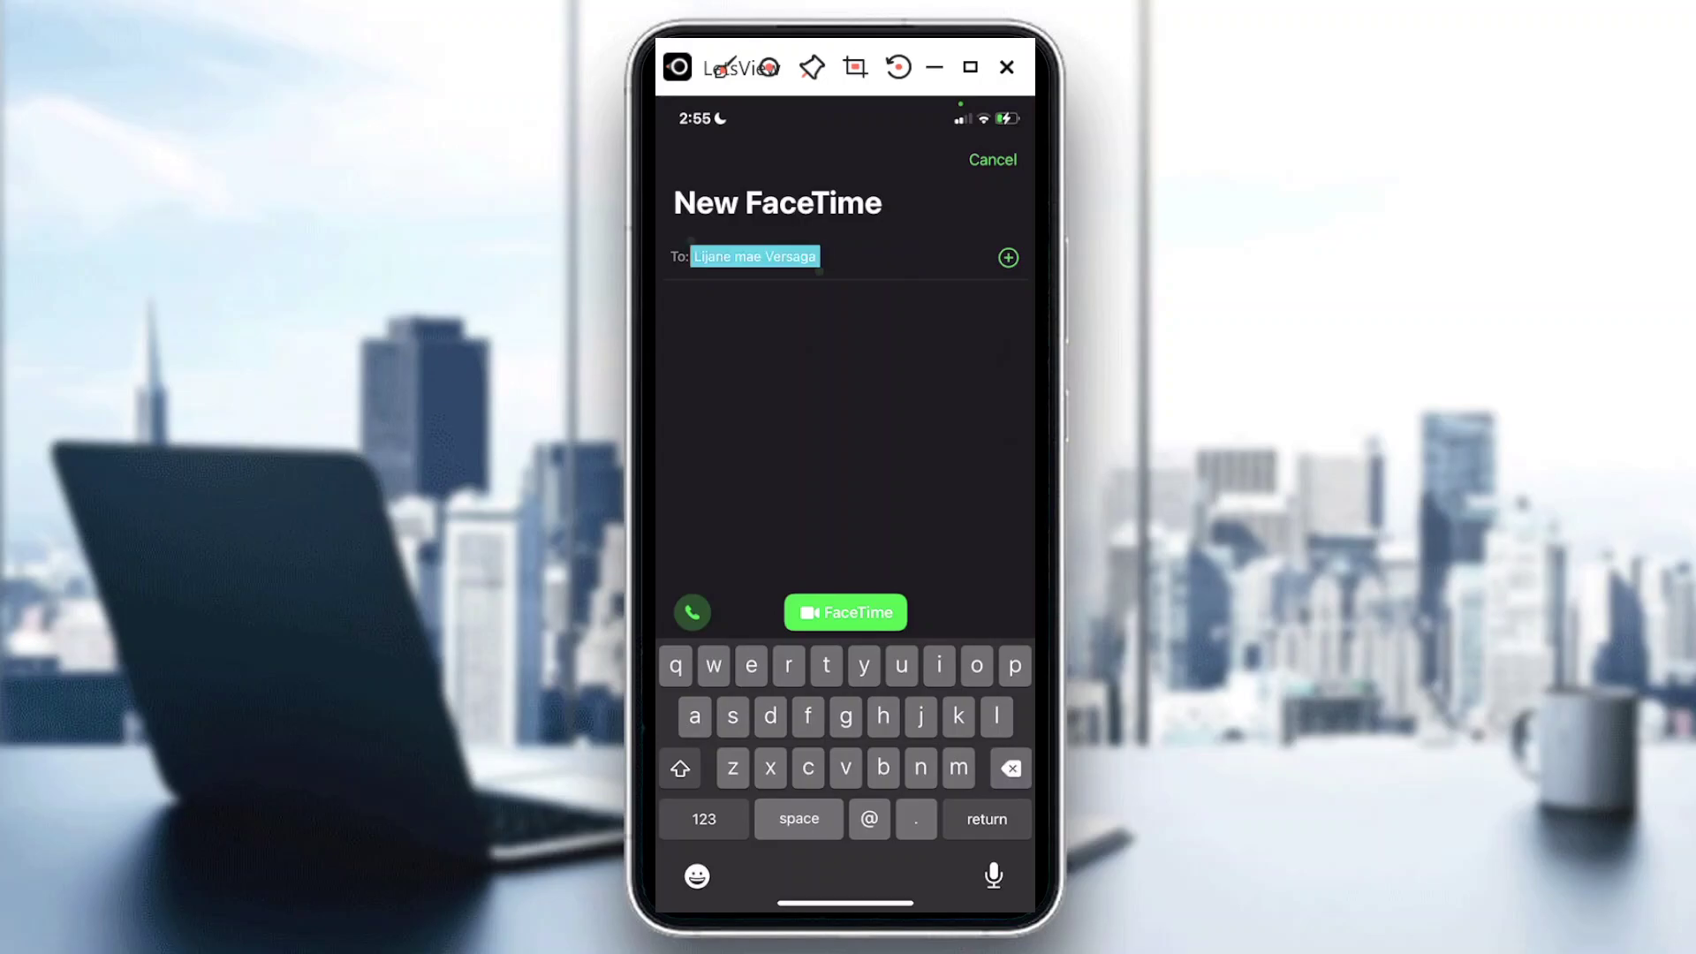
key(BackSpace)
click(993, 159)
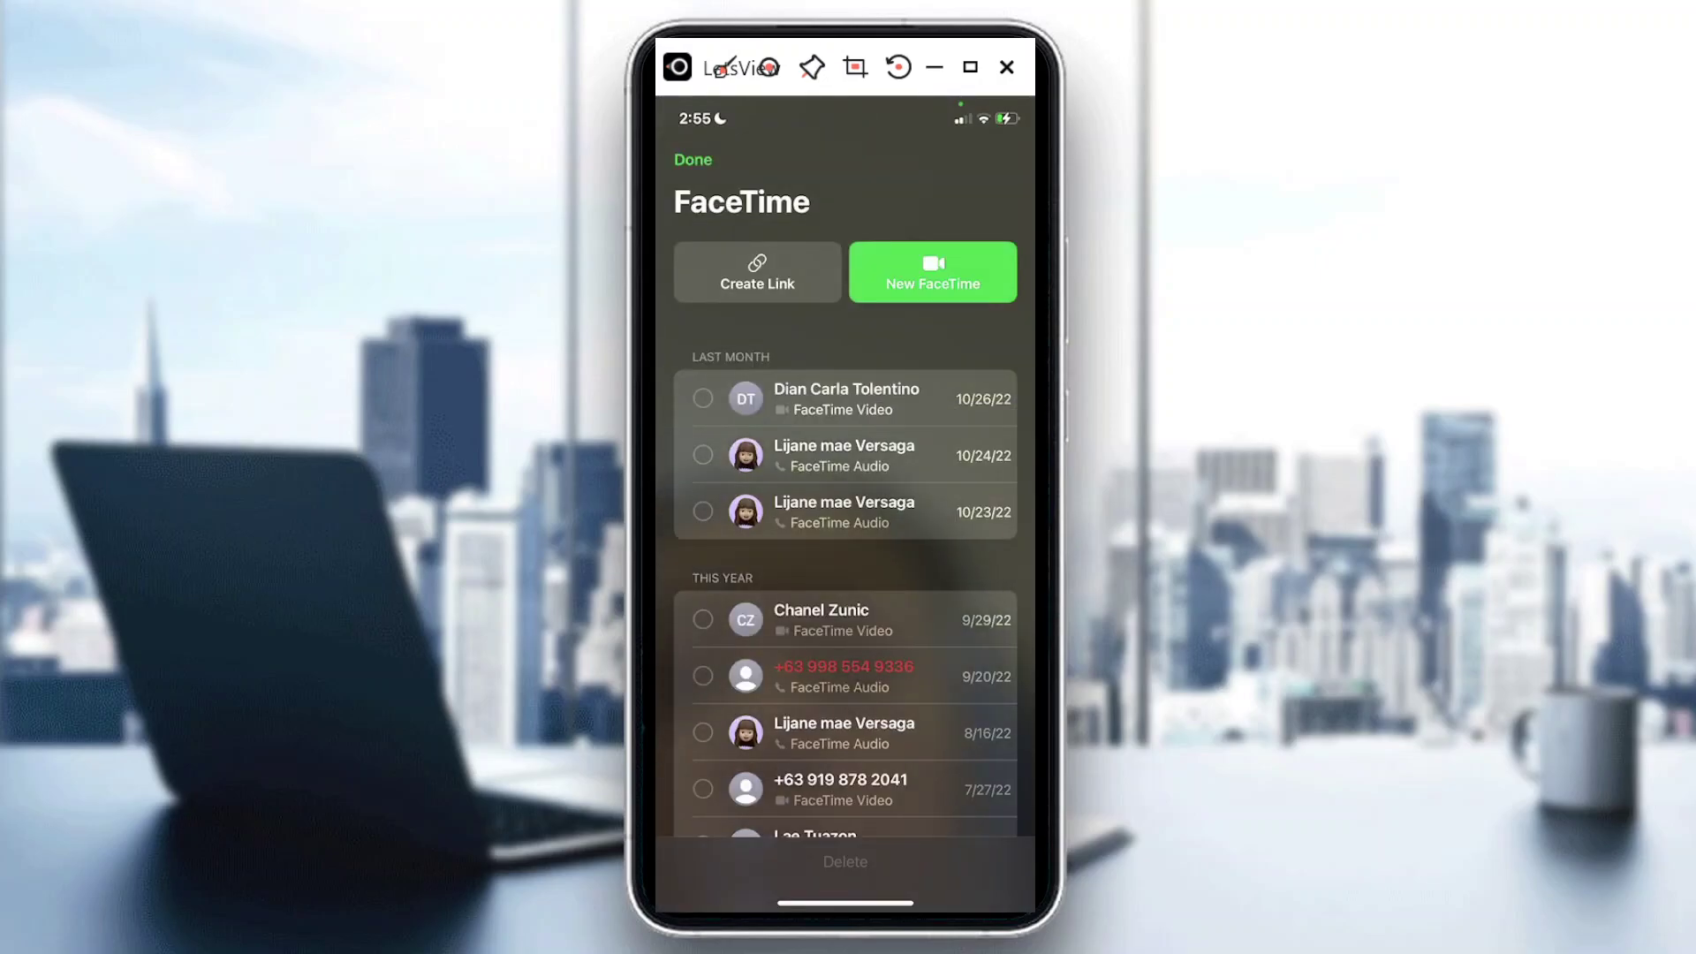